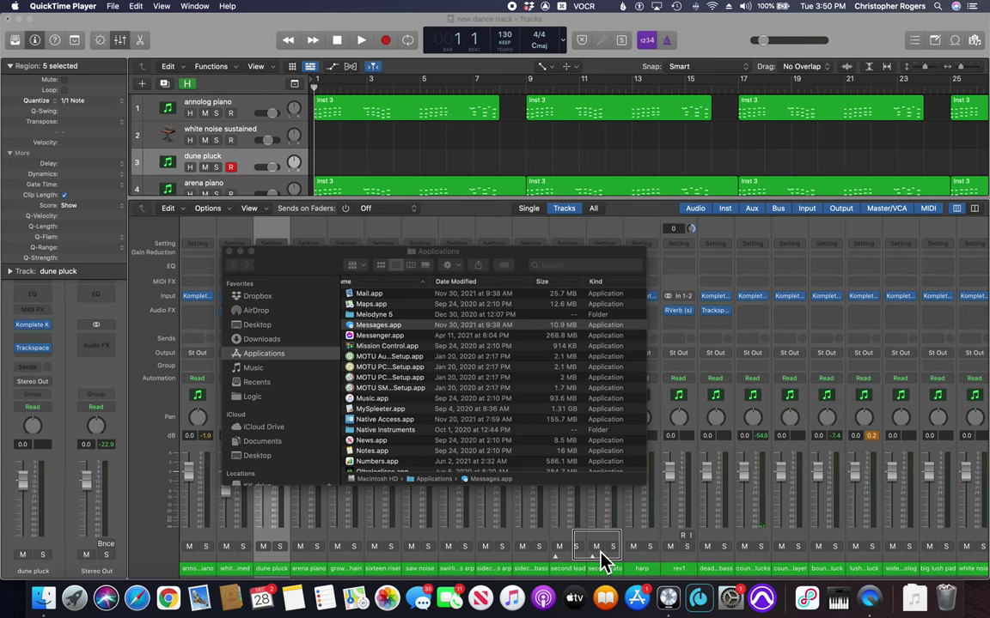
Step: Switch from the Finder Applications window back to Logic Pro's new dance track project
key("super+Tab")
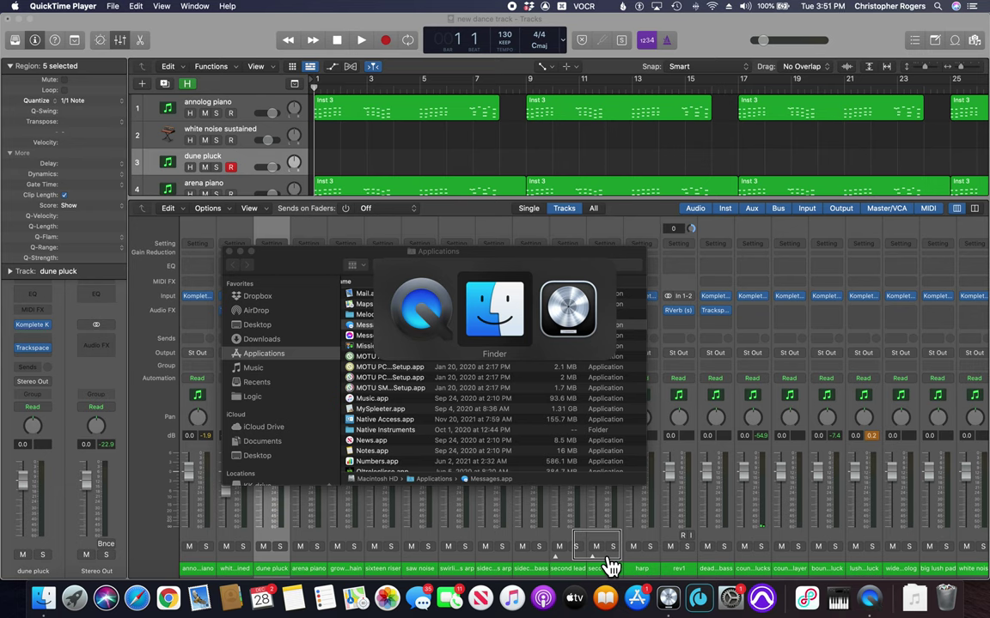
key("super+Tab")
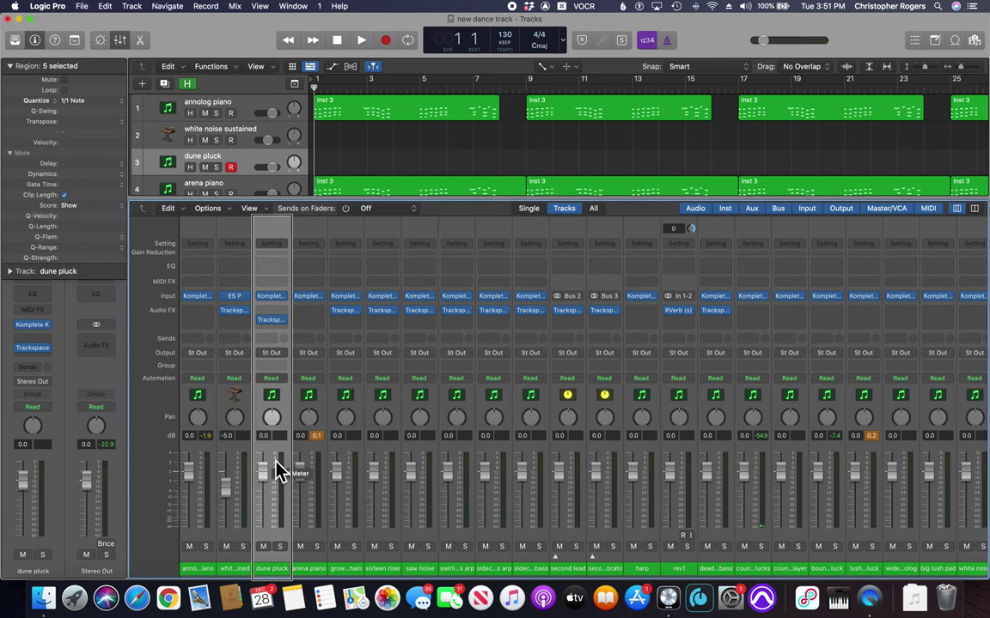
Step: Close the docked mixer with X, then hide and reshow the Inspector
left_click(276, 463)
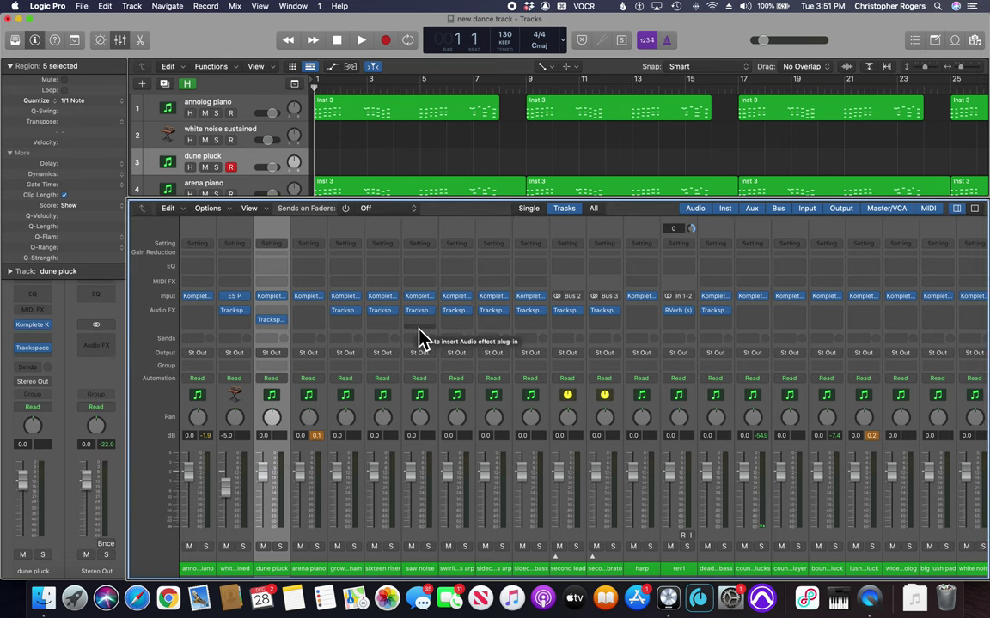
key("x")
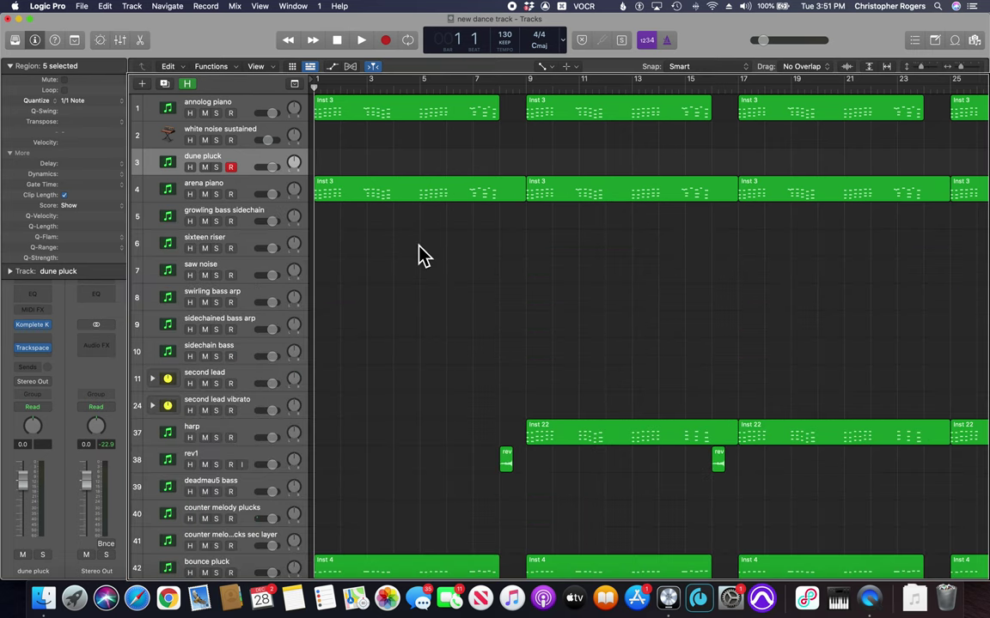
key("i")
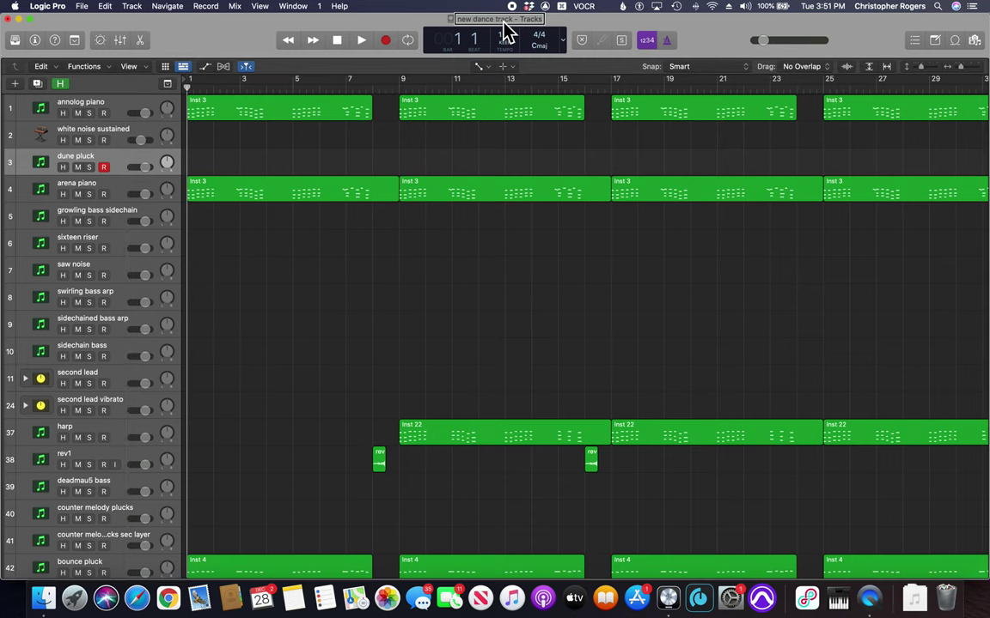
key("i")
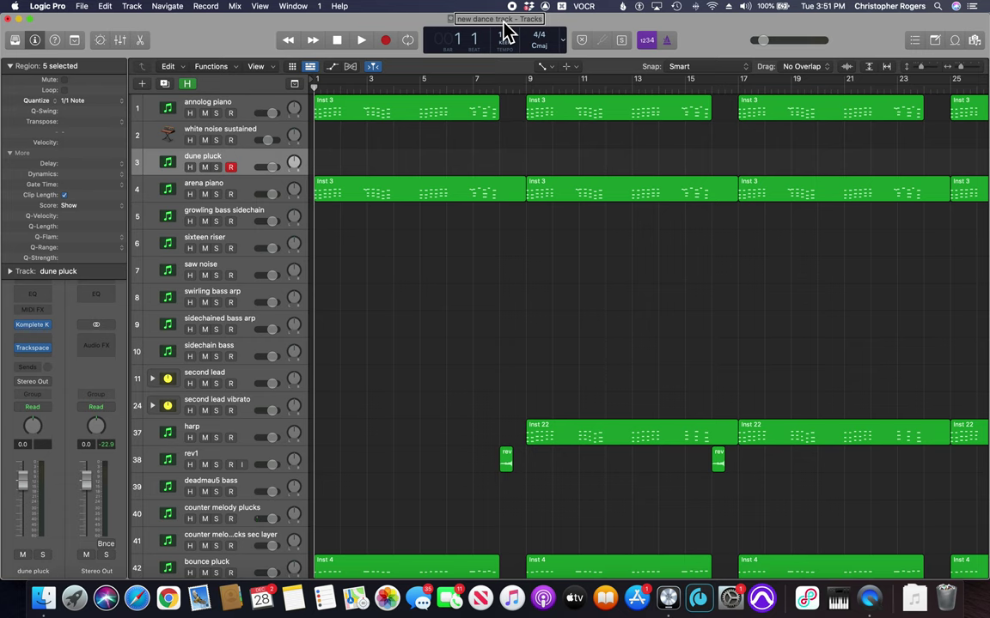
Step: Open the Mixer as its own floating window with Cmd-2
key("super+2")
key("Down")
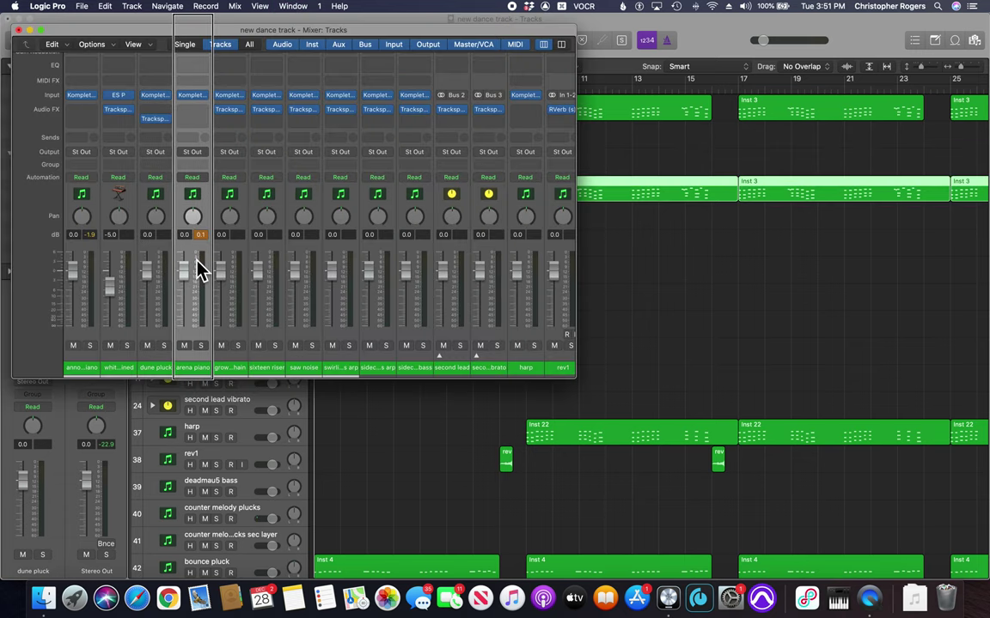
key("Up")
Step: Select the white noise sustained, annolog piano and Master strips, ending on annolog piano
left_click(123, 265)
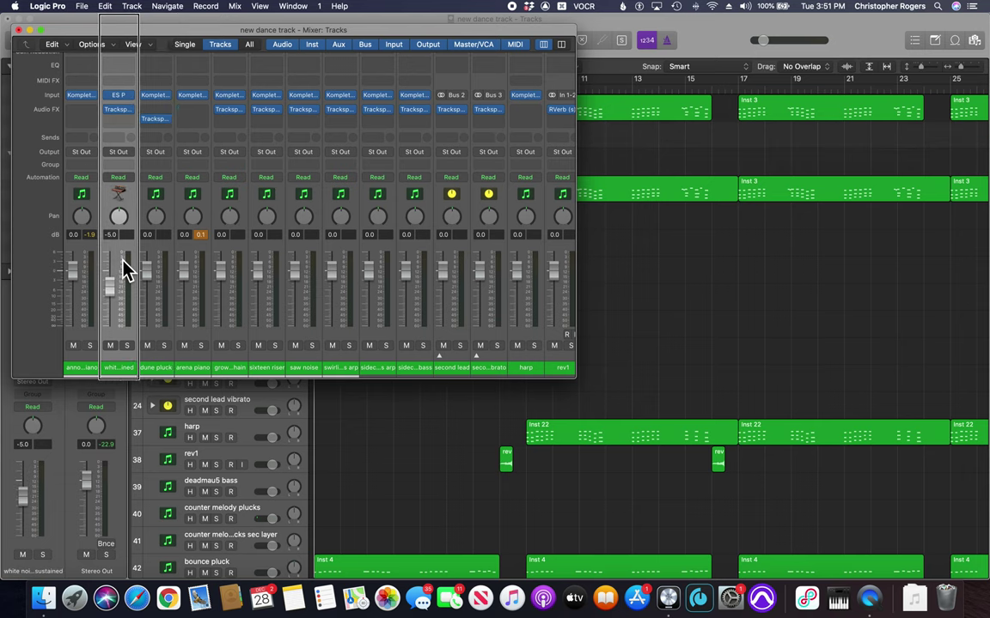
left_click(89, 269)
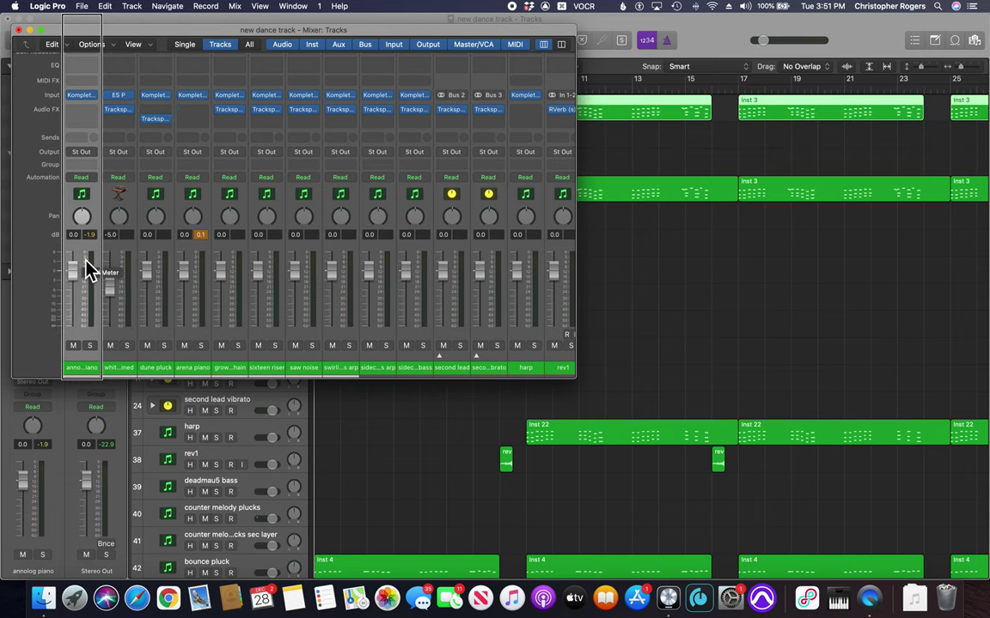
scroll(343, 258, "right", 10)
left_click(558, 208)
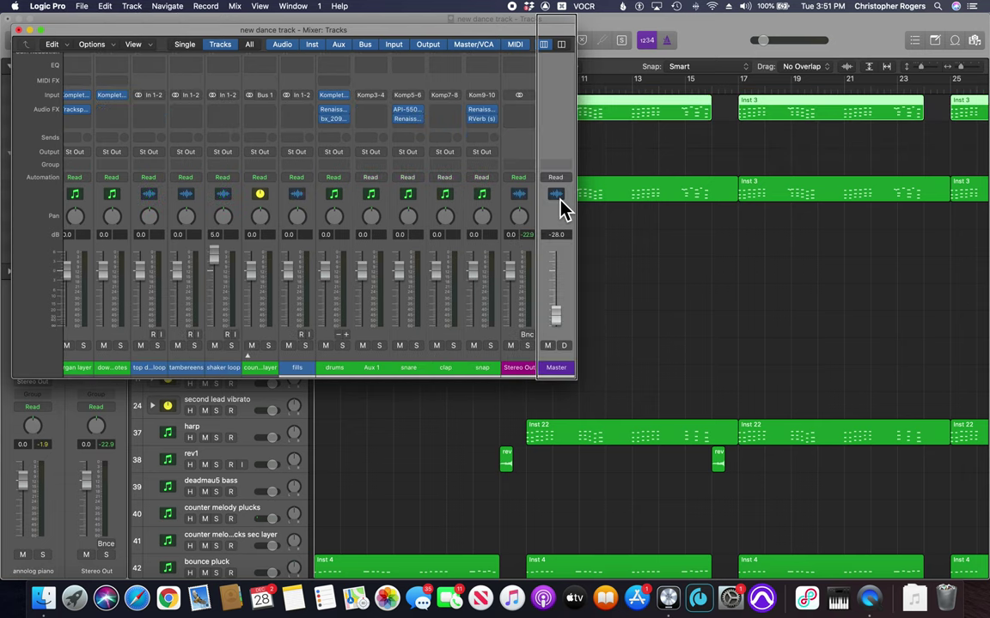
scroll(344, 257, "left", 10)
left_click(89, 268)
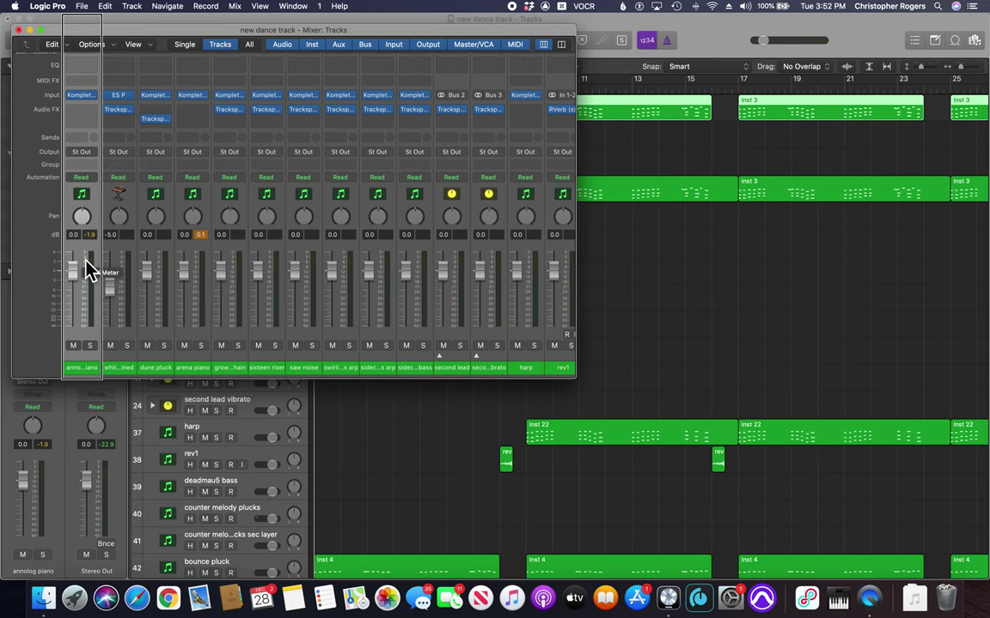
key("super+Tab")
key("super+Tab")
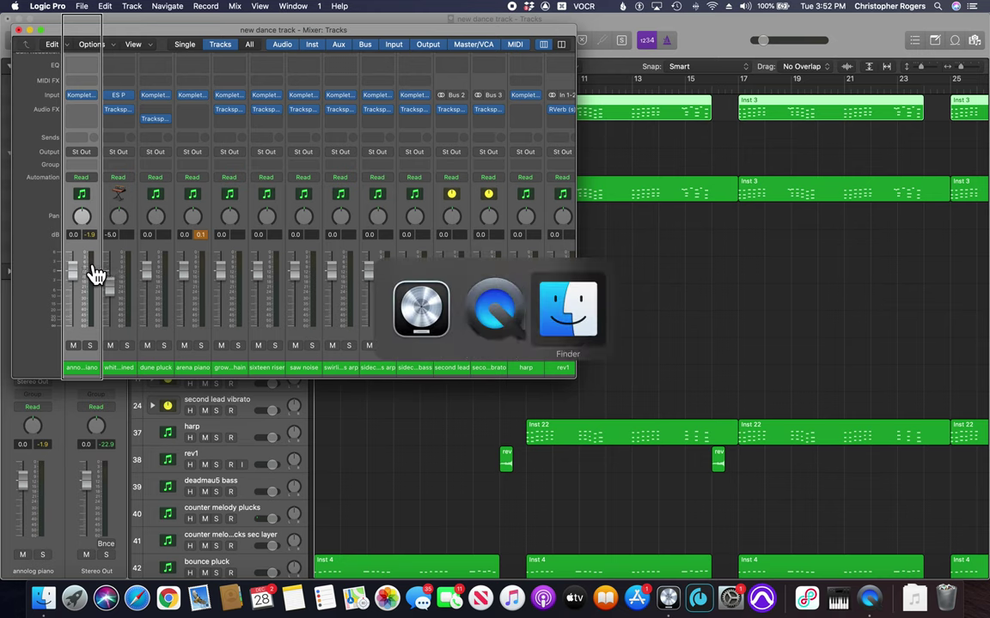
key("super+Tab")
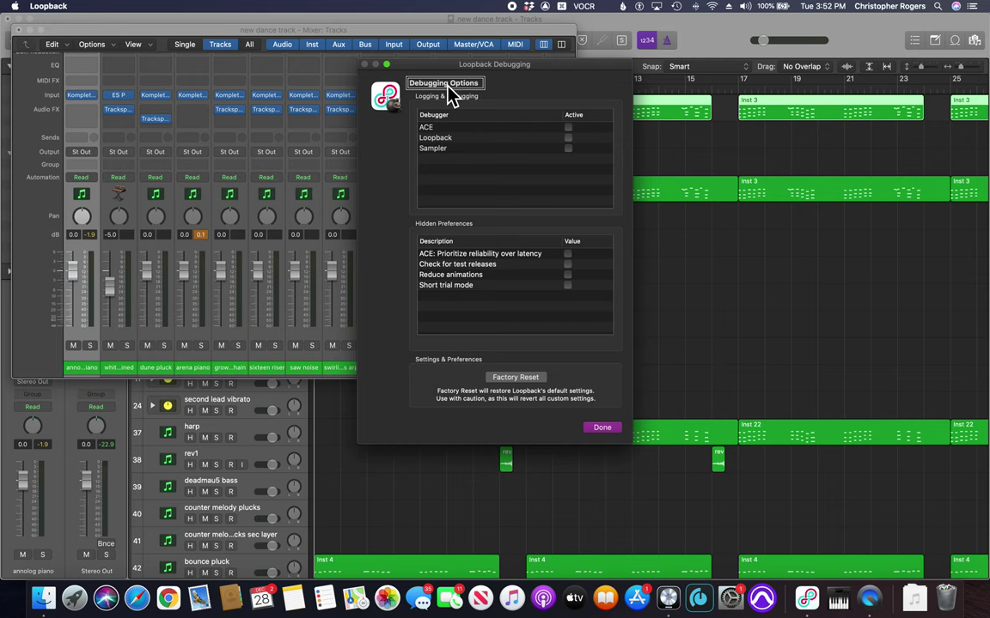
left_click(602, 428)
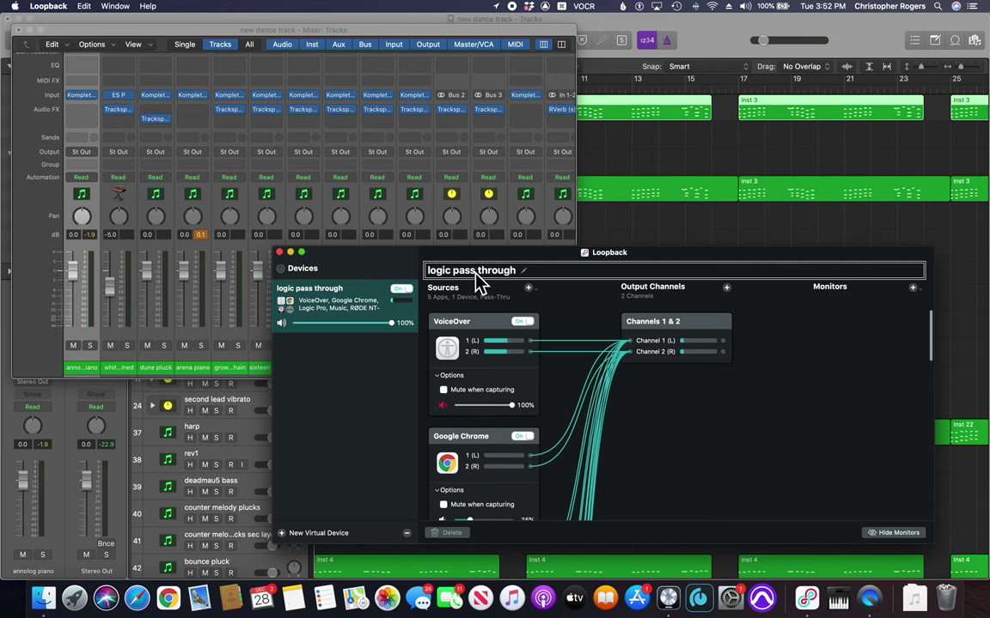
left_click_drag(592, 585, 526, 331)
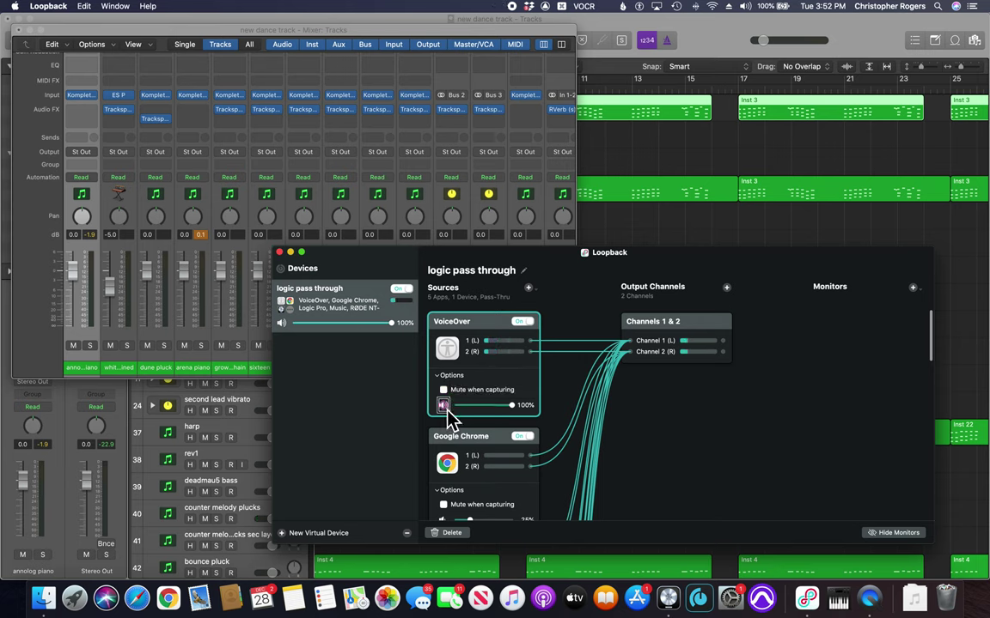
key("super+Tab")
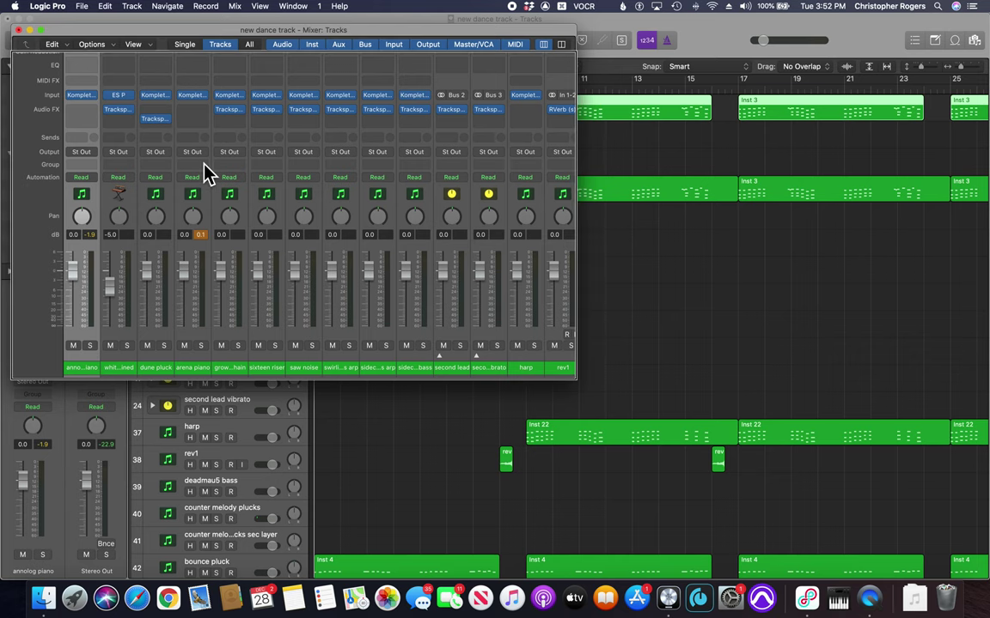
Step: Select the annolog piano, dune pluck, arena piano and growling bass sidechain strips, leaving the name unchanged
left_click(89, 269)
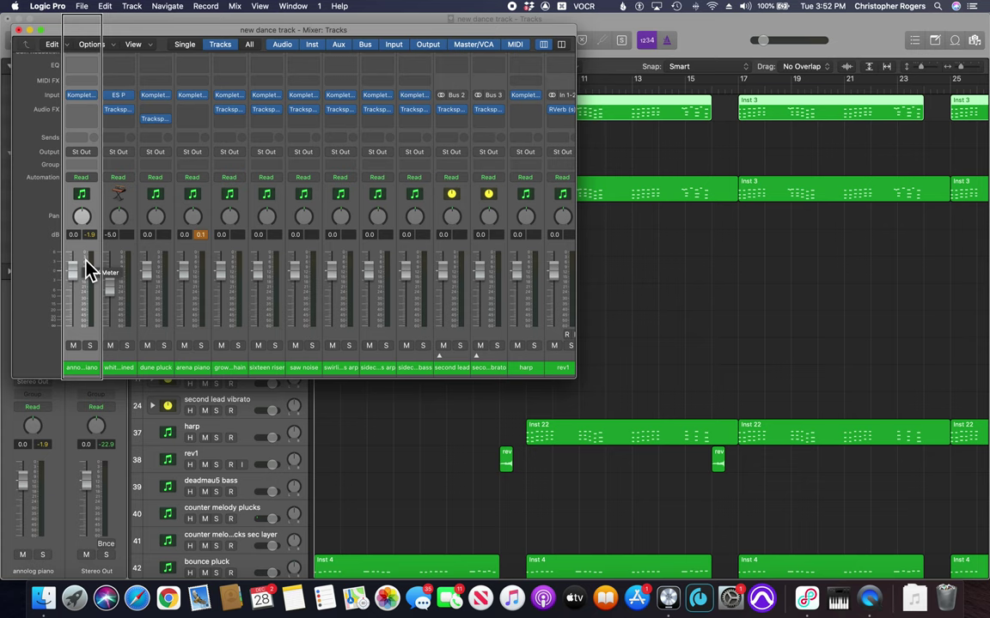
left_click(124, 266)
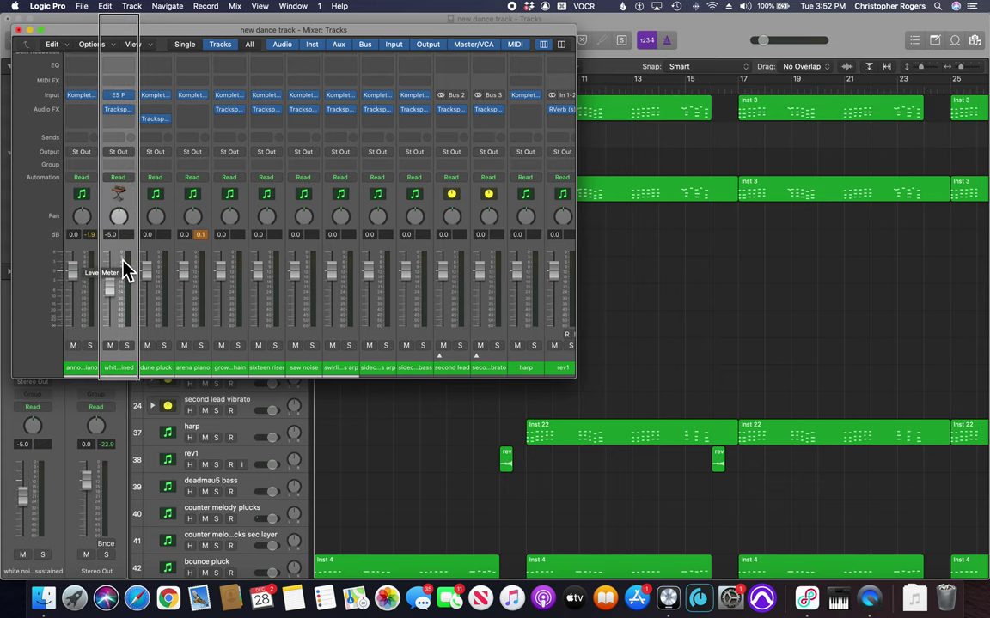
left_click(164, 269)
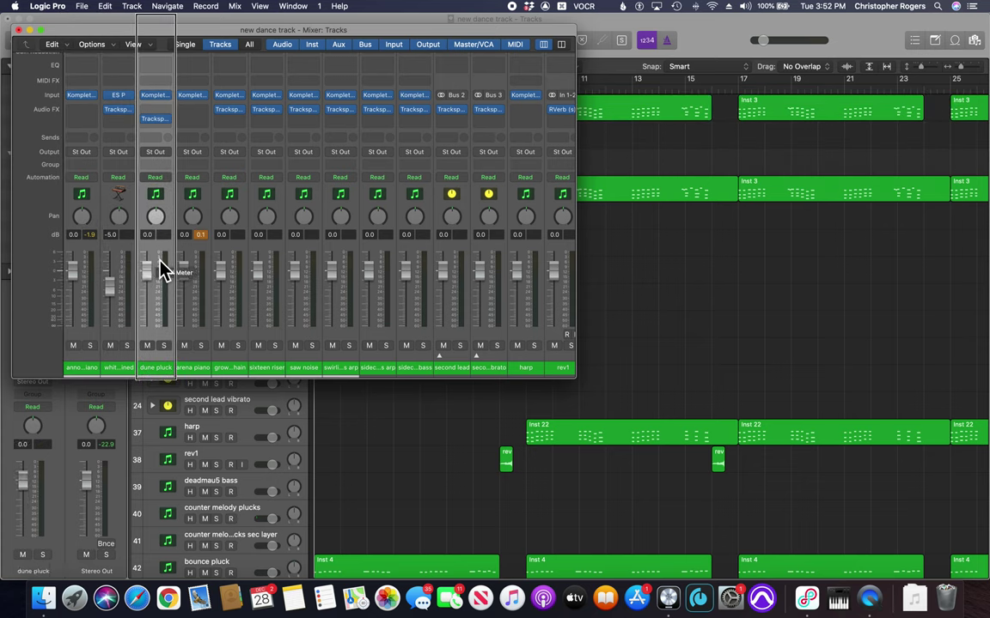
left_click(198, 269)
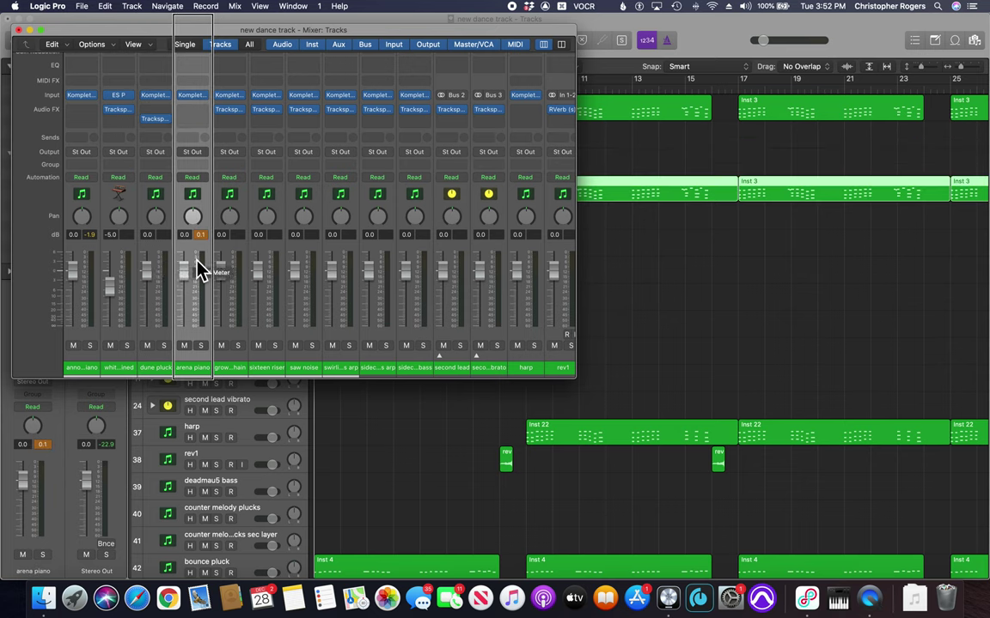
left_click(233, 268)
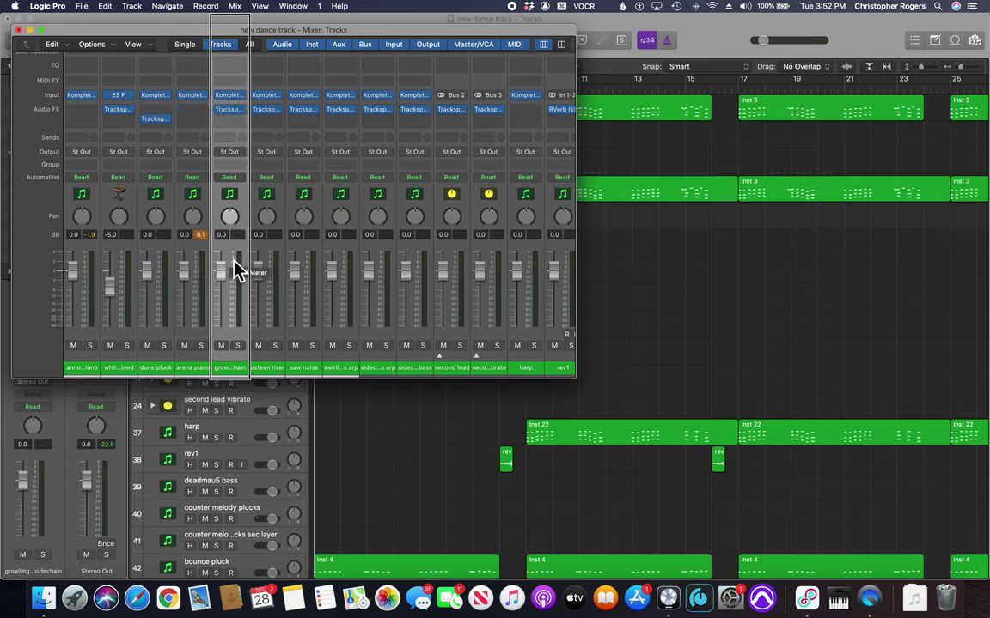
double_click(230, 368)
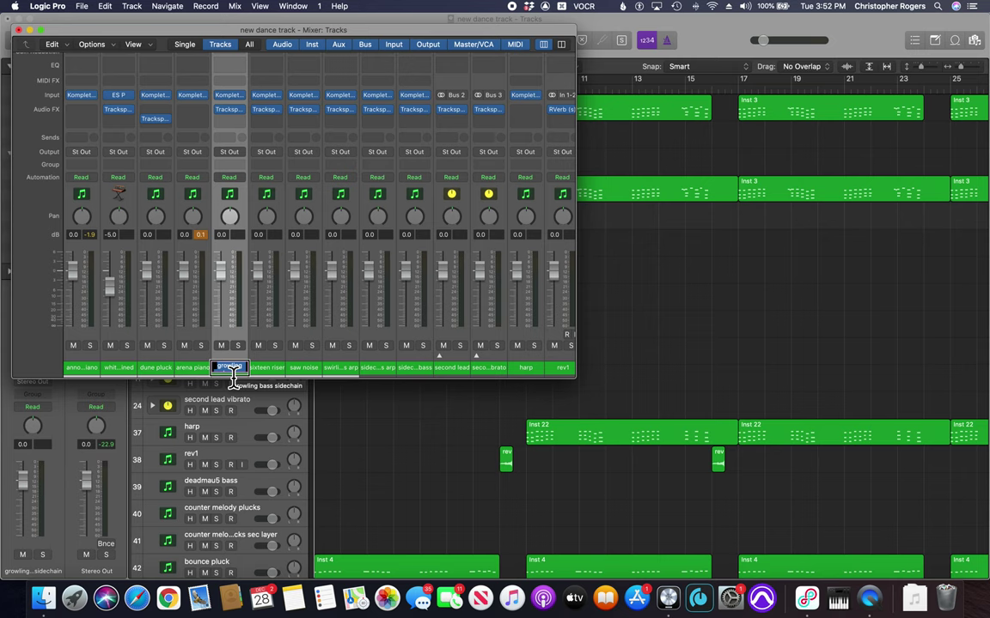
left_click(225, 46)
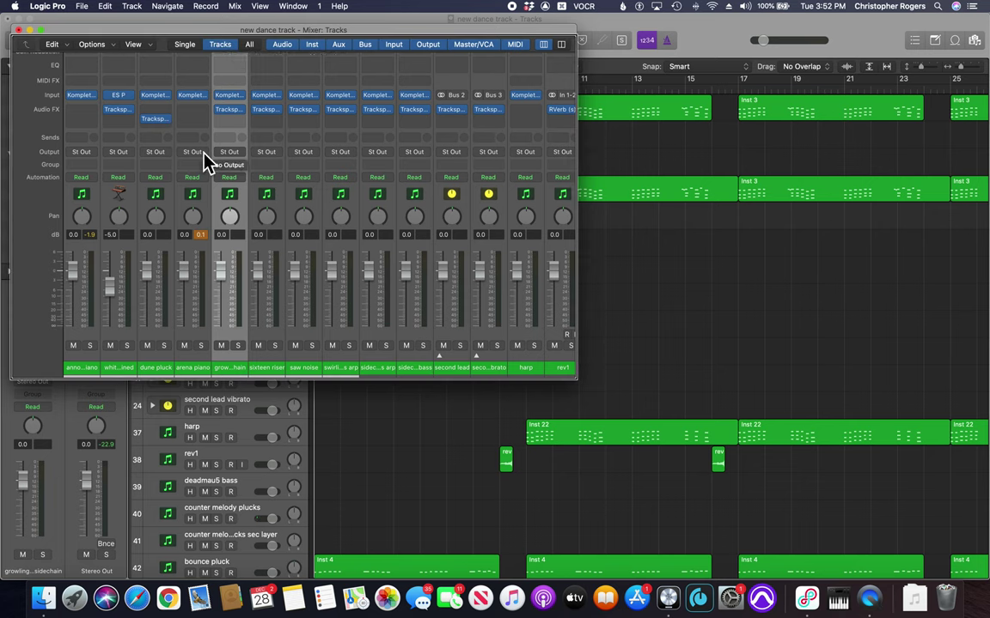
Step: Make the Mixer window full screen, leaving the growling bass sidechain name unedited
left_click(40, 31)
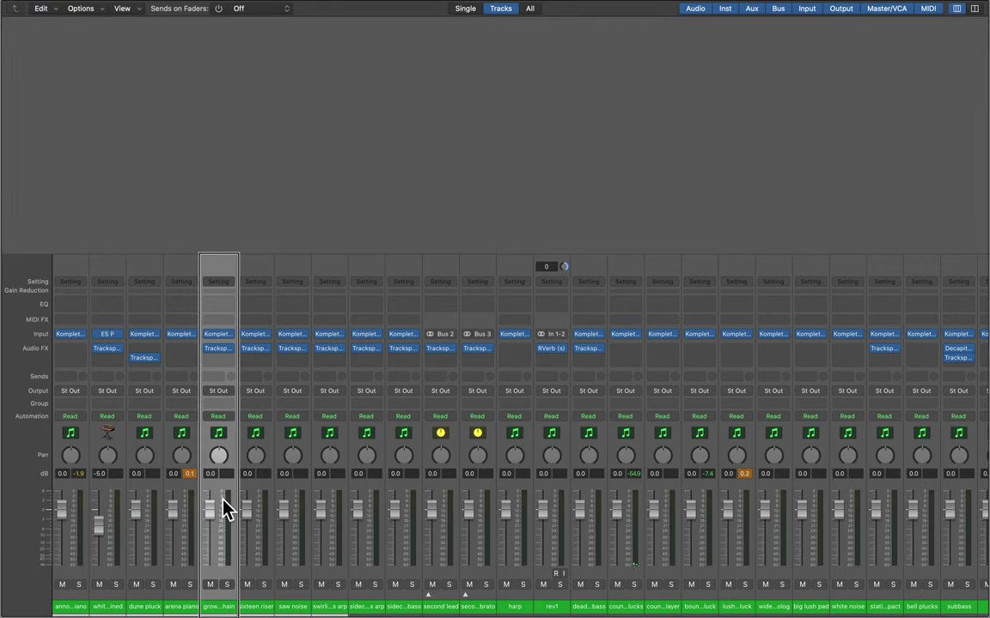
double_click(221, 607)
key("Return")
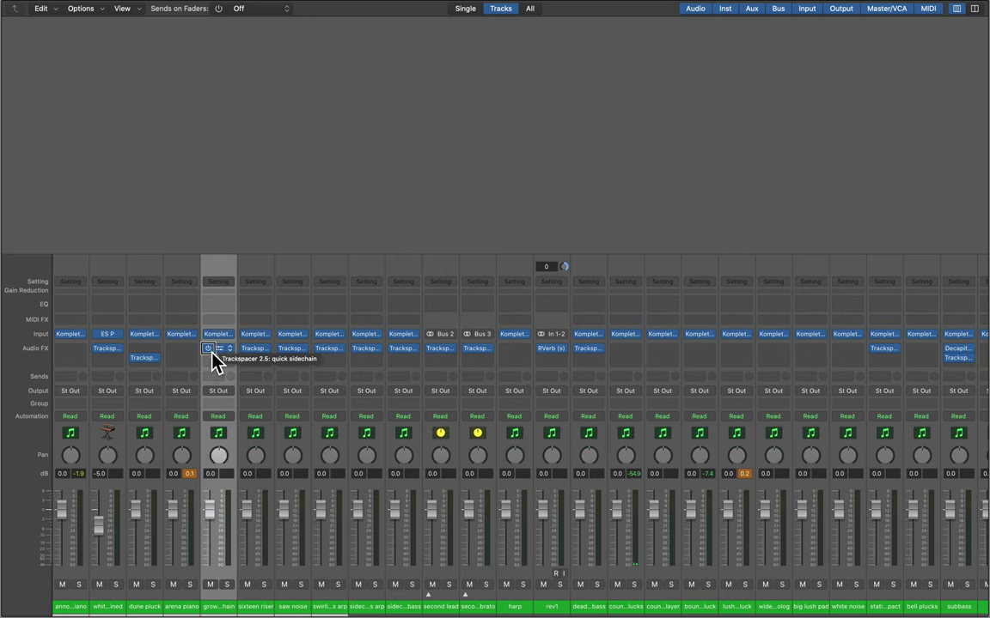
Step: Open the Trackspacer 2.5 insert on the growling bass sidechain channel strip
left_click(222, 352)
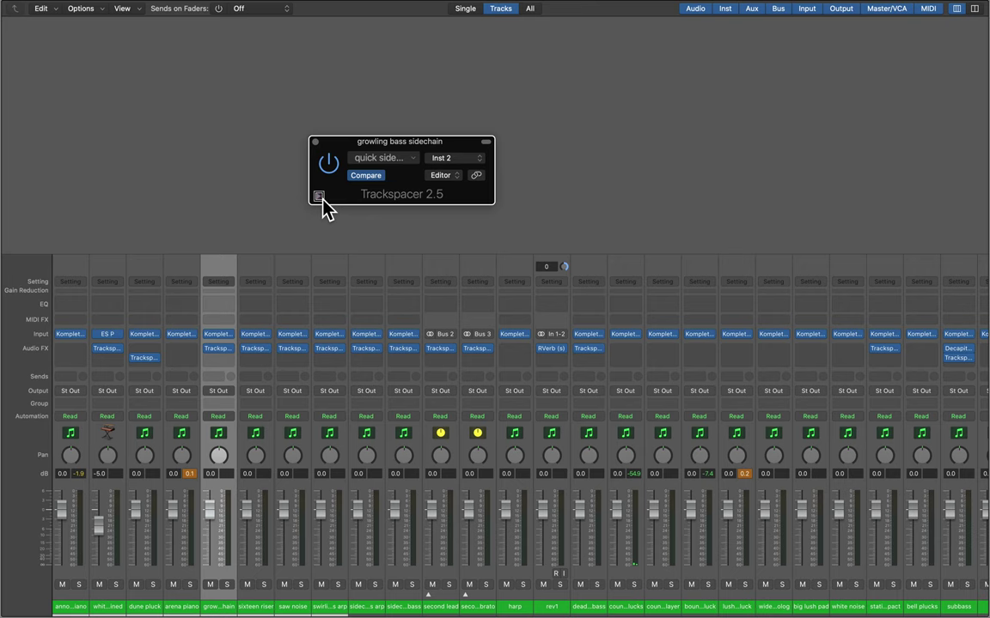
Step: Switch the plugin window's view to the Trackspacer 2.5 graphical interface
left_click(447, 181)
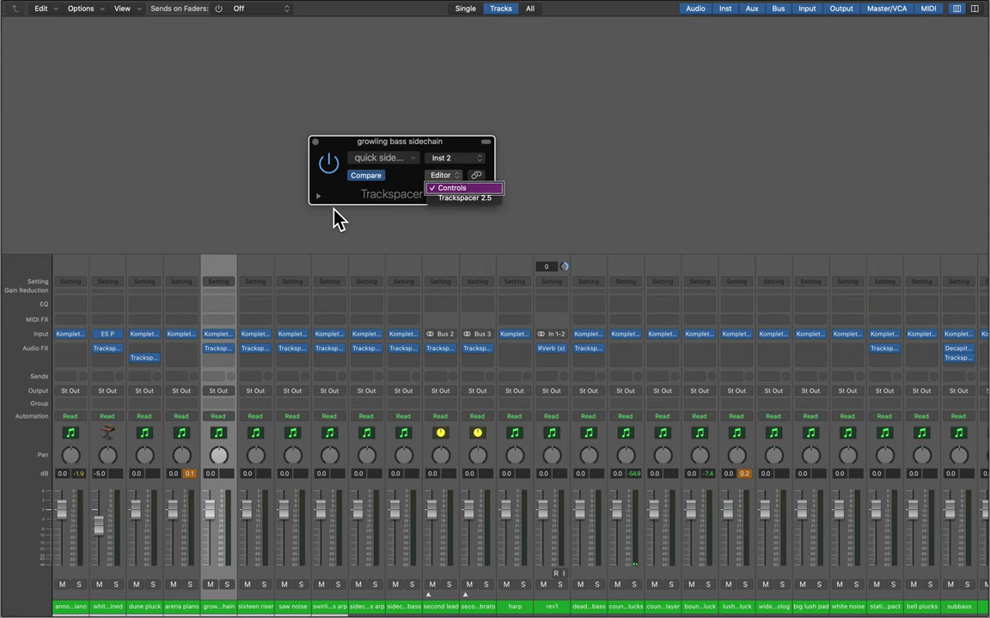
left_click(469, 200)
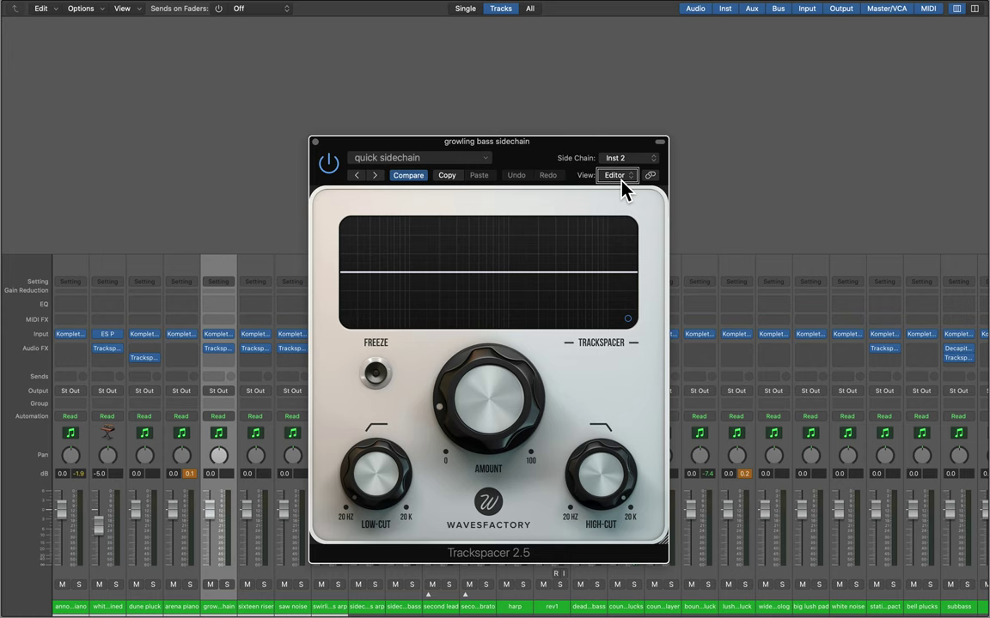
Step: Show Trackspacer in the Controls parameter list view, then close the plugin window
left_click(621, 177)
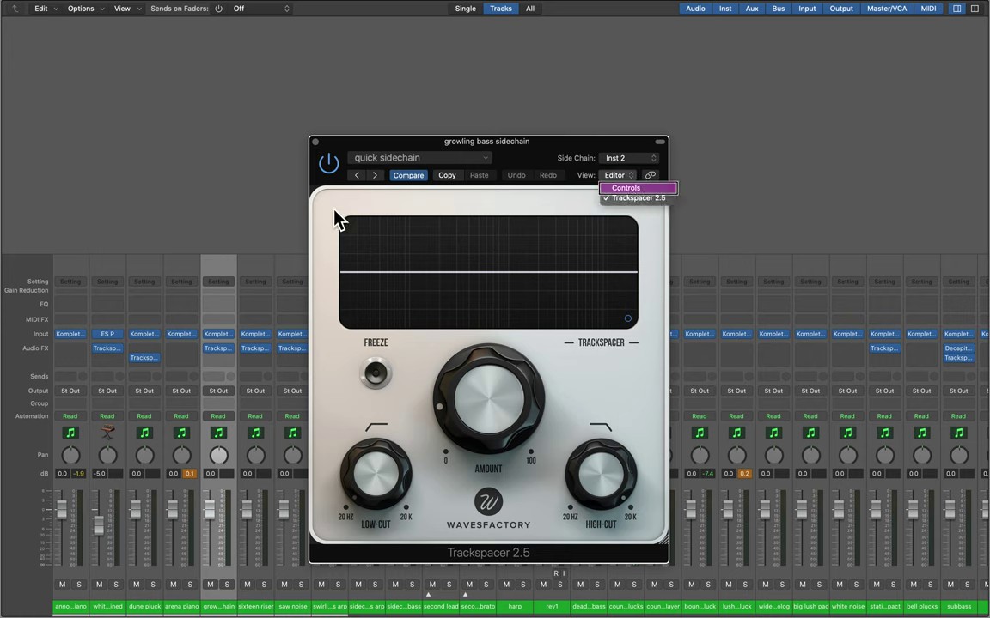
left_click(641, 189)
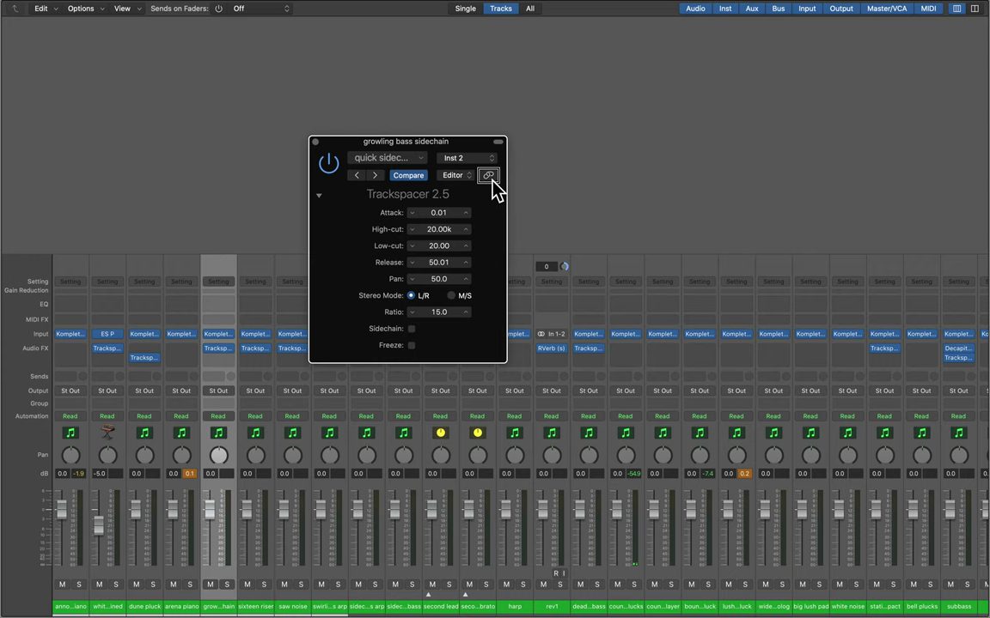
left_click(220, 349)
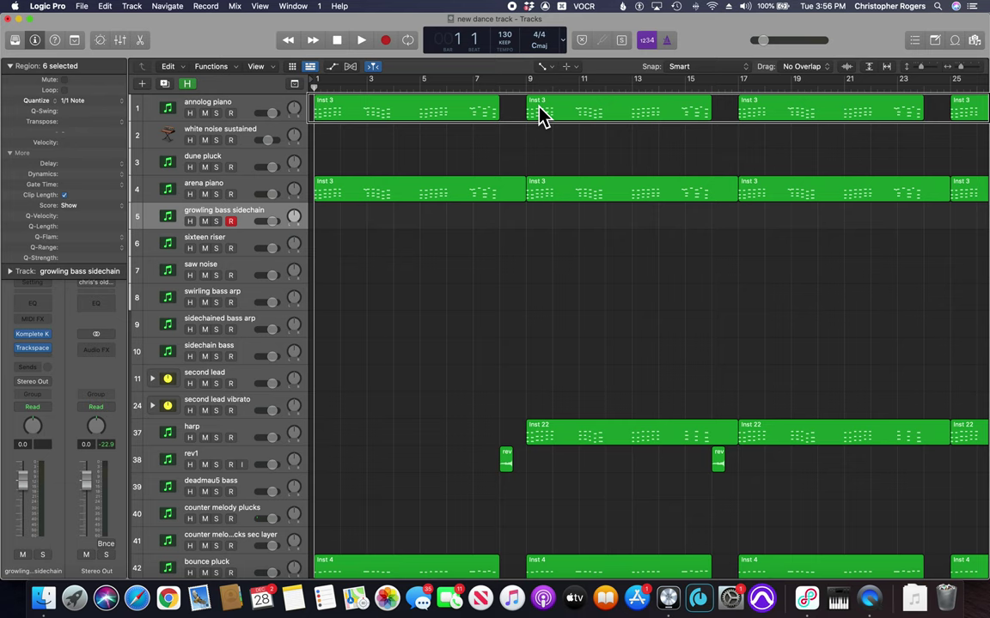
Step: Select the first Inst 3 region on the annolog piano track, then switch to Loopback
left_click(413, 125)
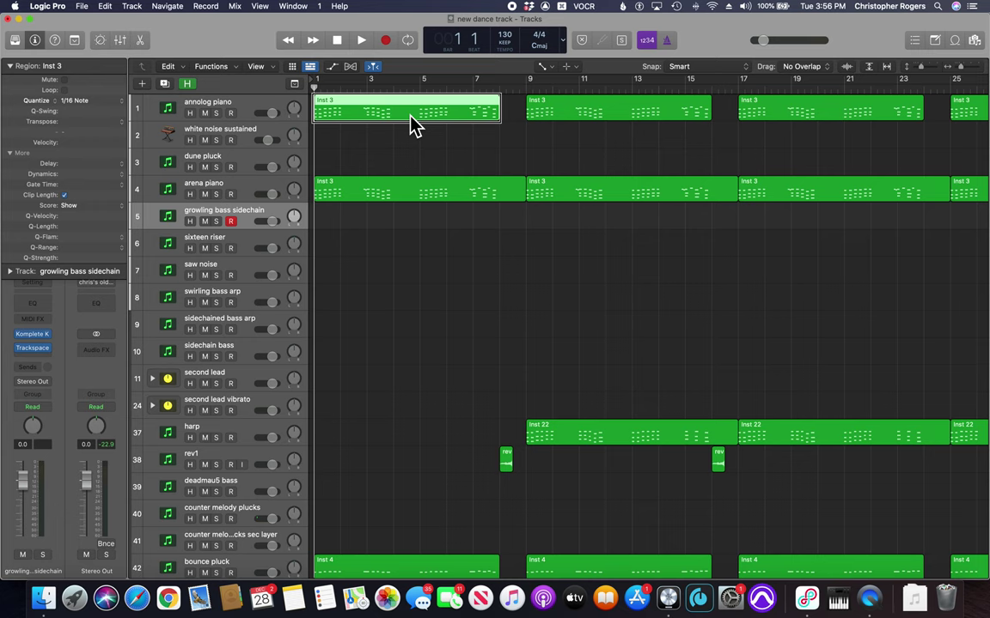
key("super+Tab")
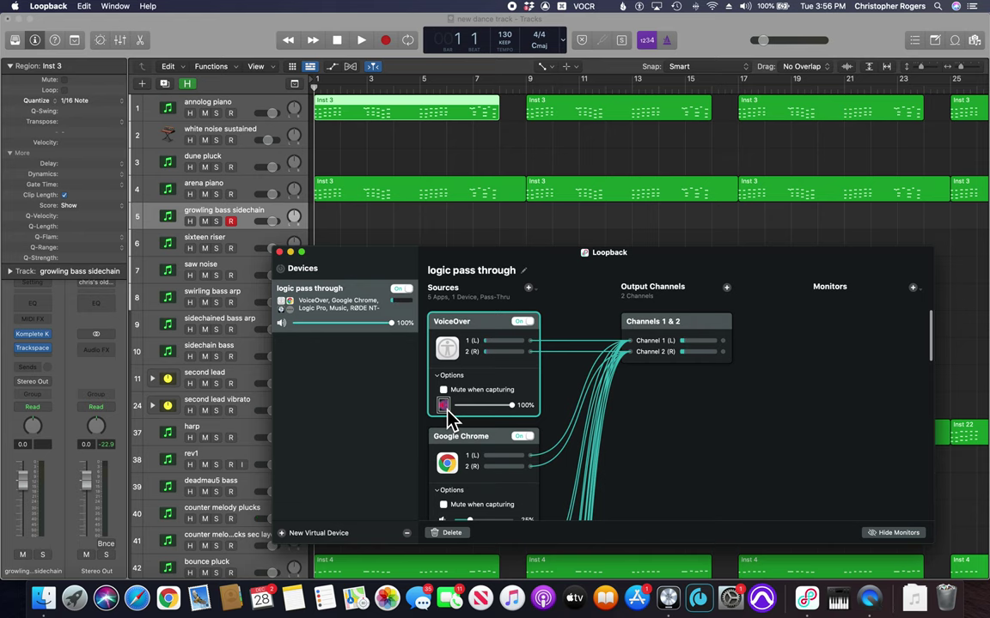
Step: Review the logic pass through device's routing in Loopback, then return to Logic Pro
key("super+Tab")
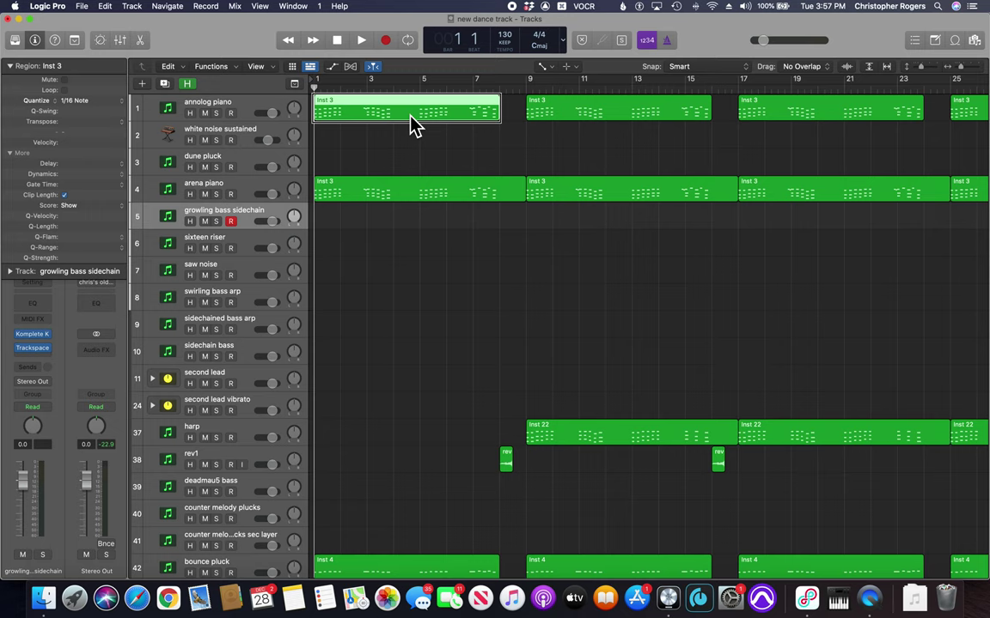
Step: Cycle the app switcher over to QuickTime Player, keeping the dance-track project behind it
key("super+Tab")
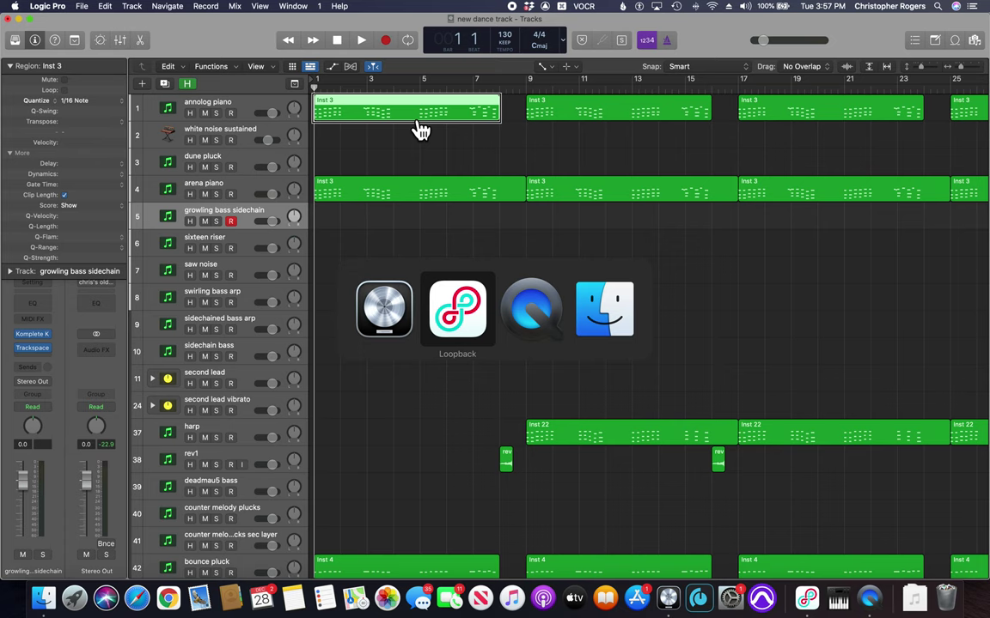
key("super+Tab")
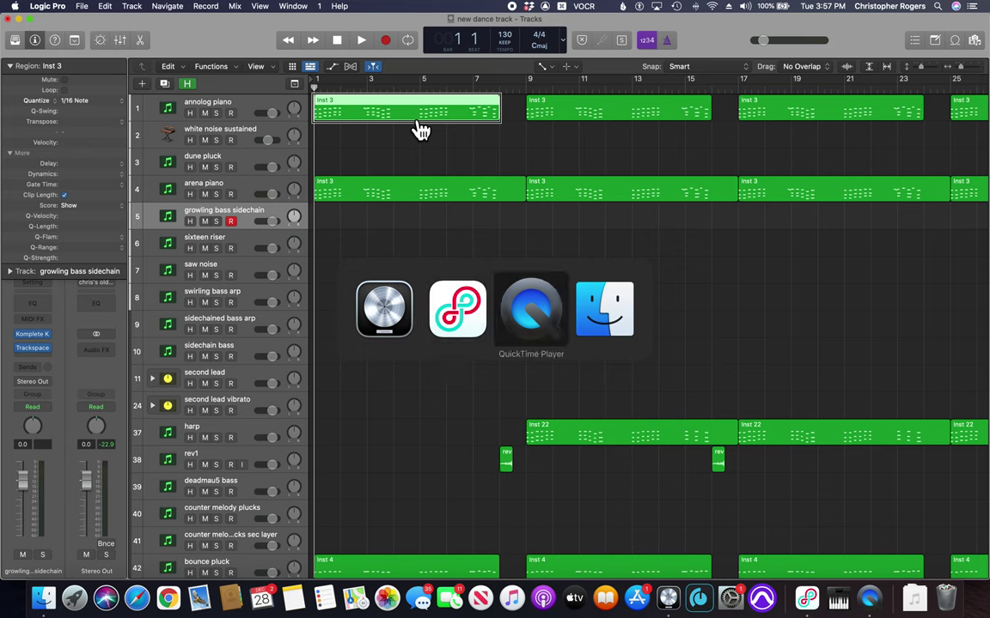